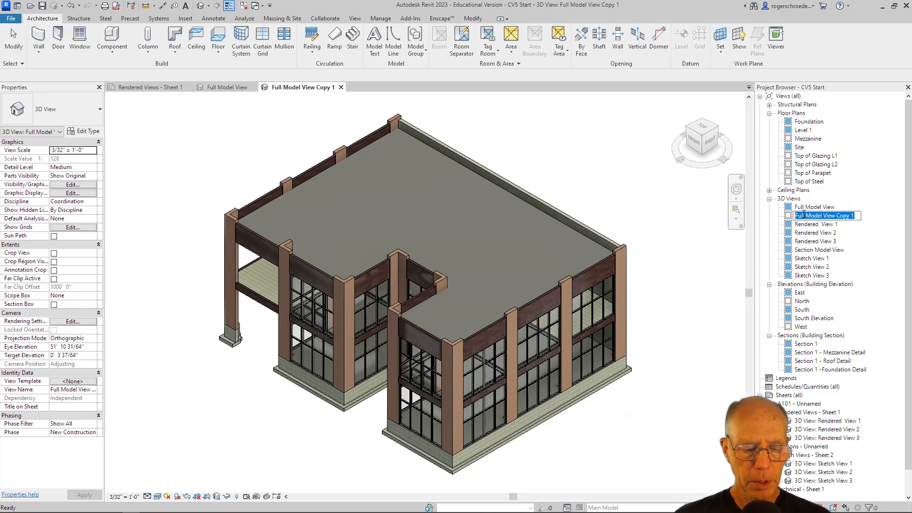
- Rename the duplicated full model 3D view as Stair Construction
text(St)
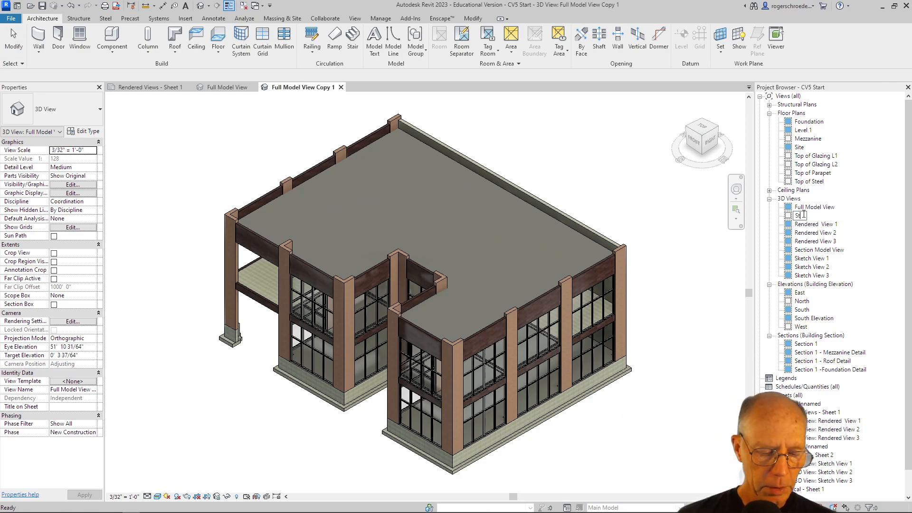
text(air Co)
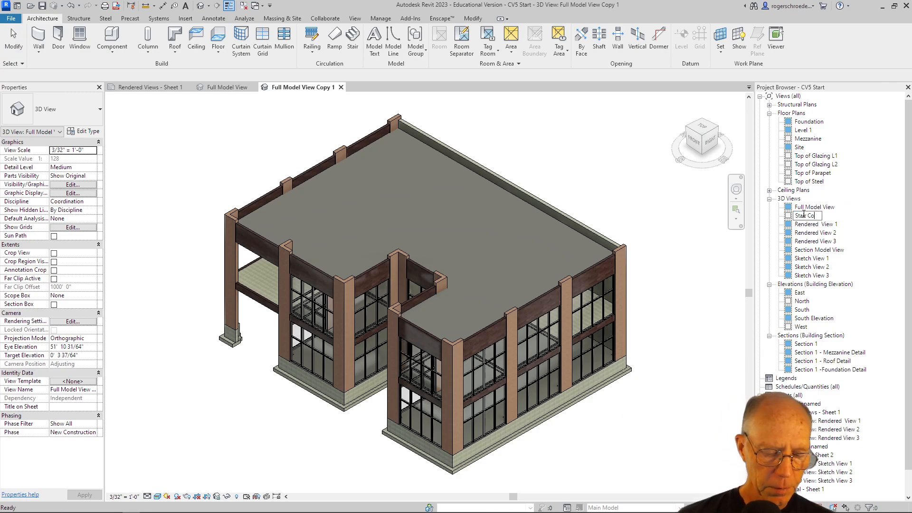
text(nstruction)
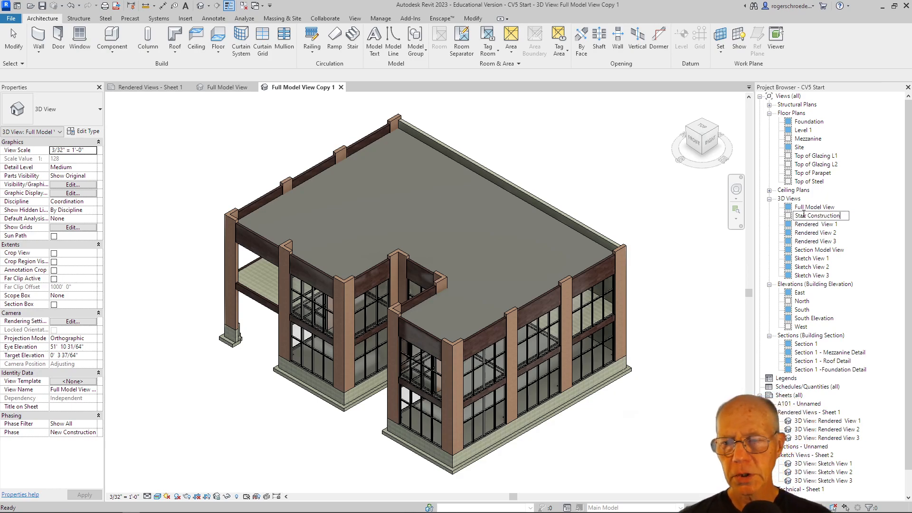
key(Return)
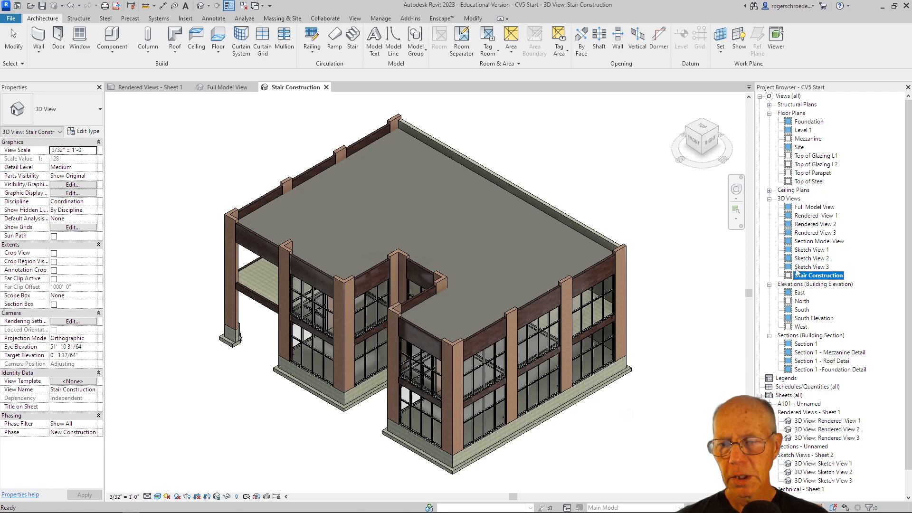
- Turn on the view's section box and lower its upper face to cut the roof off the building
click(54, 305)
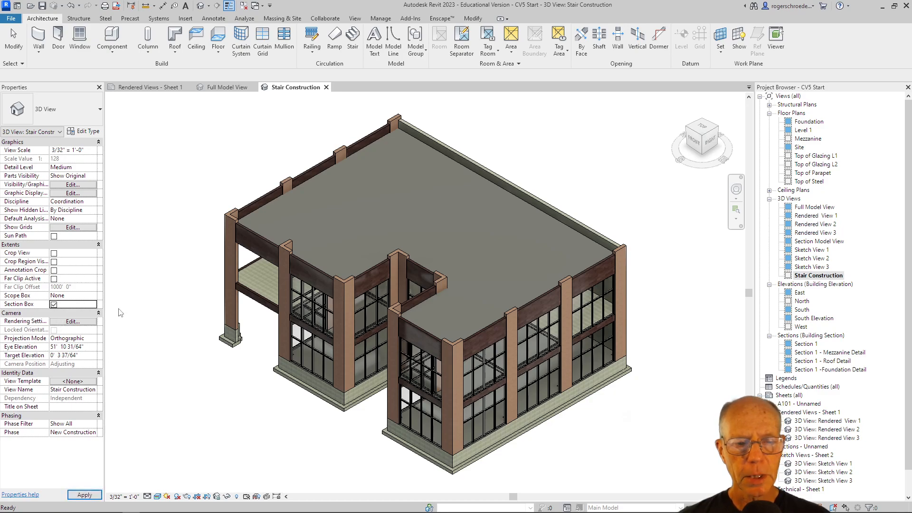
click(509, 161)
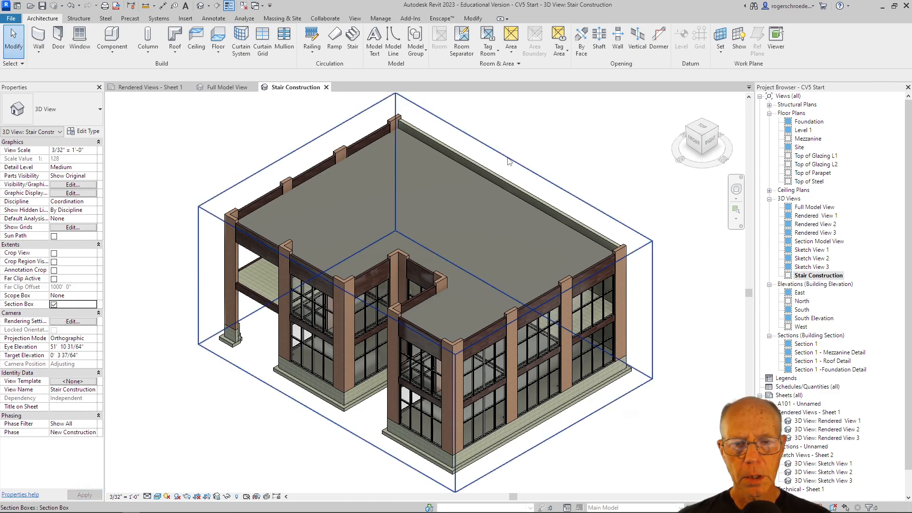
click(397, 173)
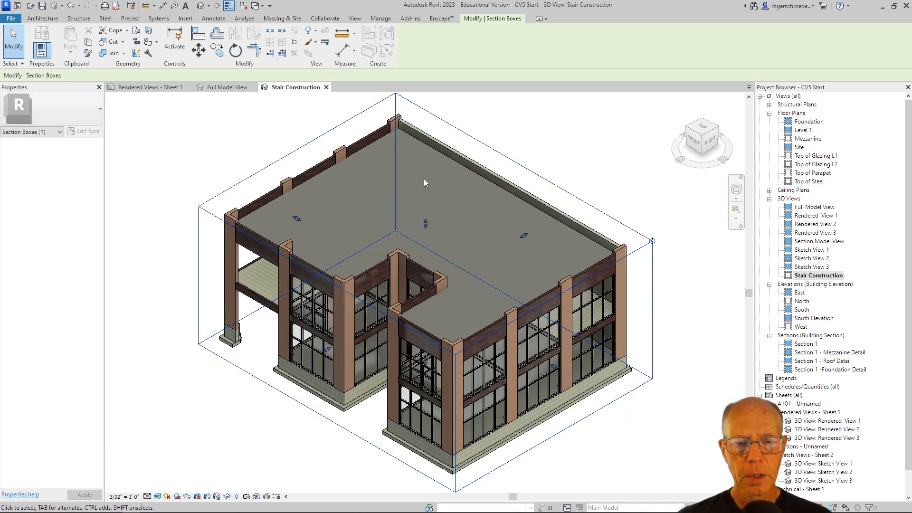
drag(426, 224, 430, 270)
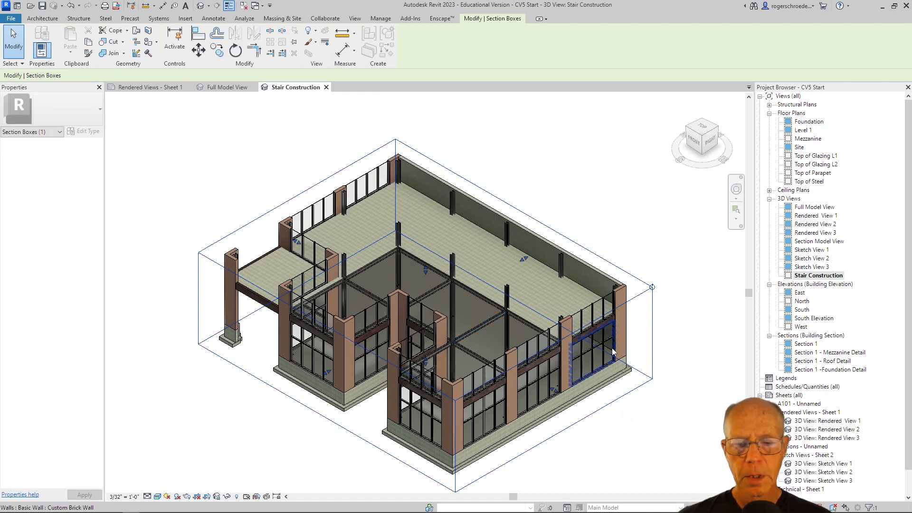
- Pull in the section box's two front side faces to isolate the corner bays around the mezzanine opening
drag(554, 389, 434, 322)
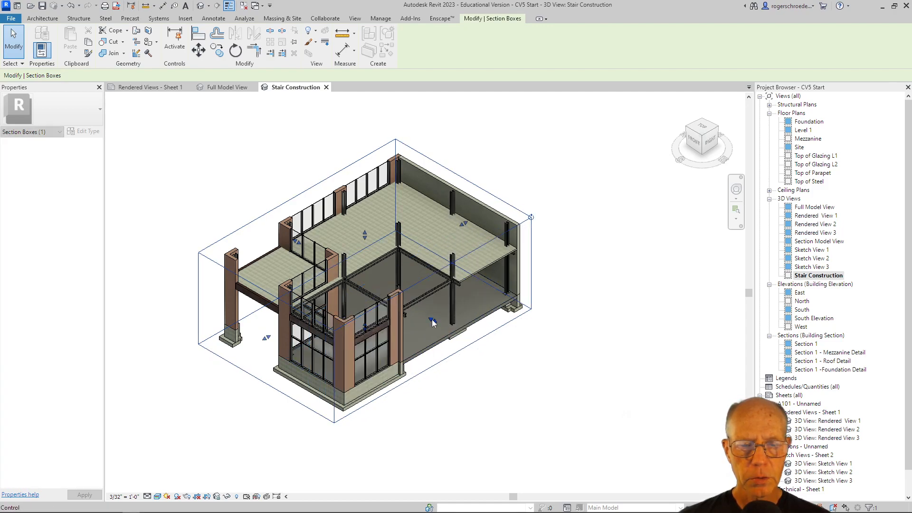
drag(266, 338, 329, 300)
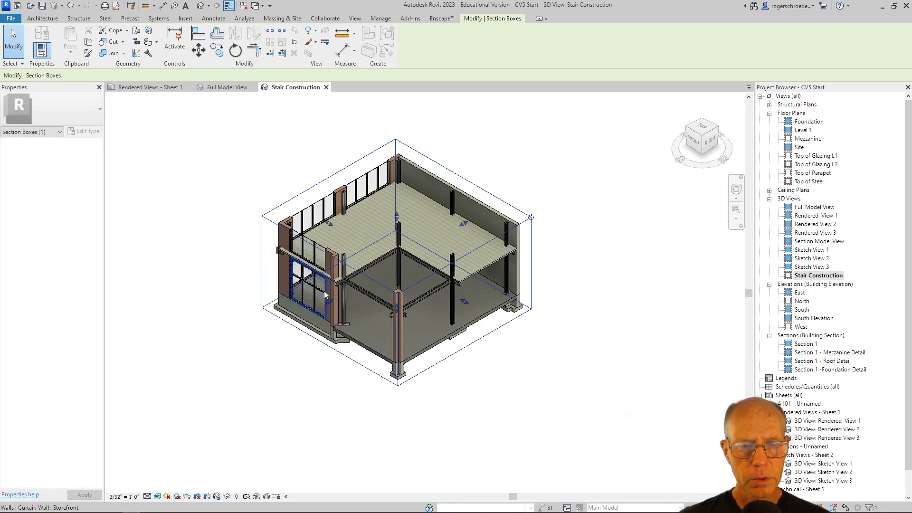
click(204, 280)
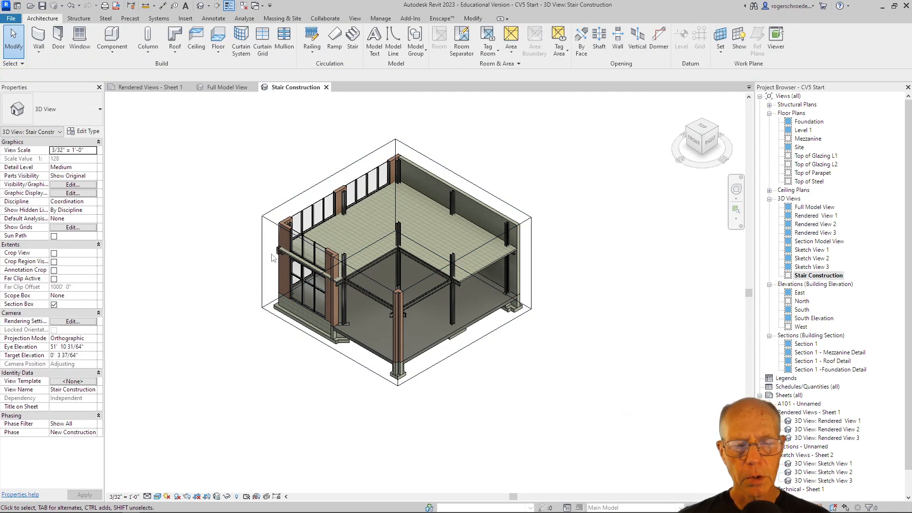
- Start an Assembled Stair 7" max riser 11" tread in top view, with Base Level set to Level 1 and Top Level to Mezzanine
click(702, 133)
click(701, 129)
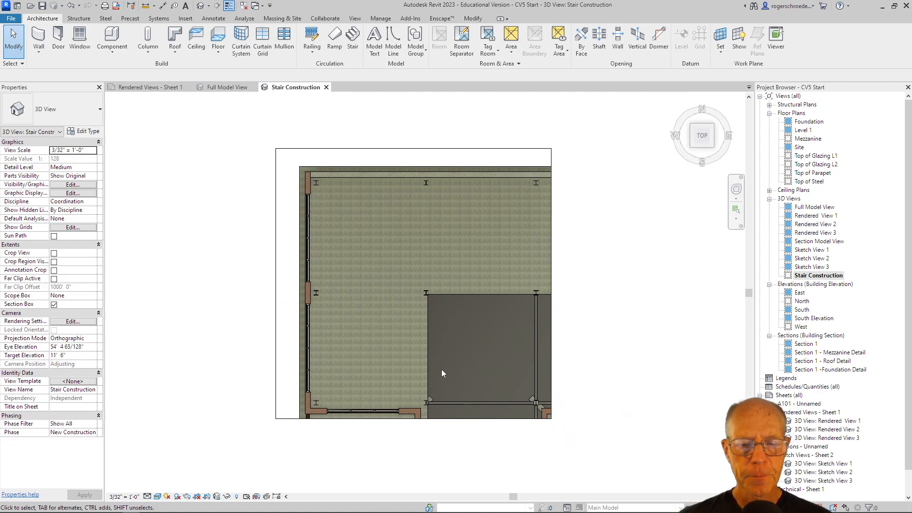
scroll(441, 369, up, 2)
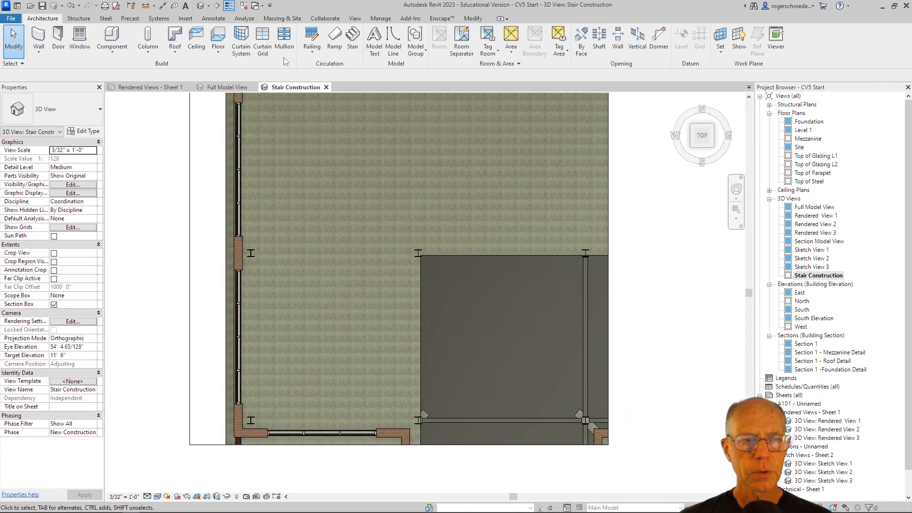
click(352, 39)
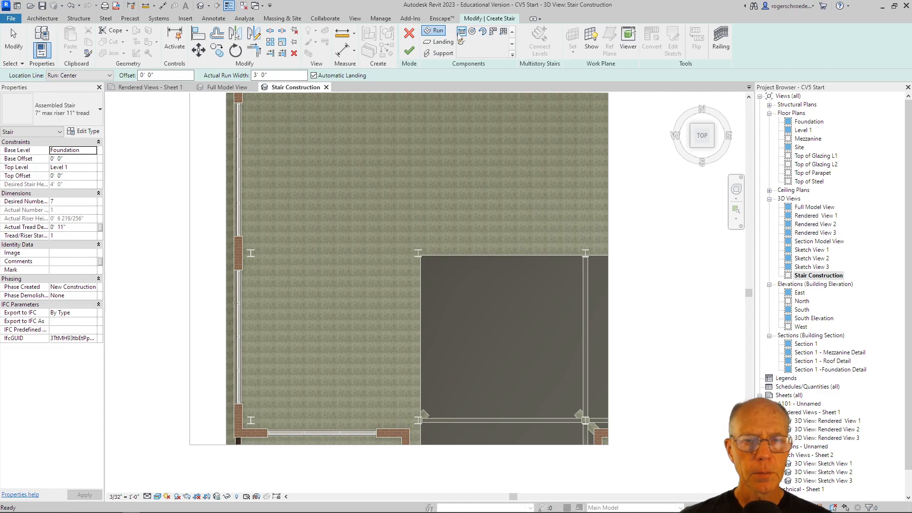
click(50, 112)
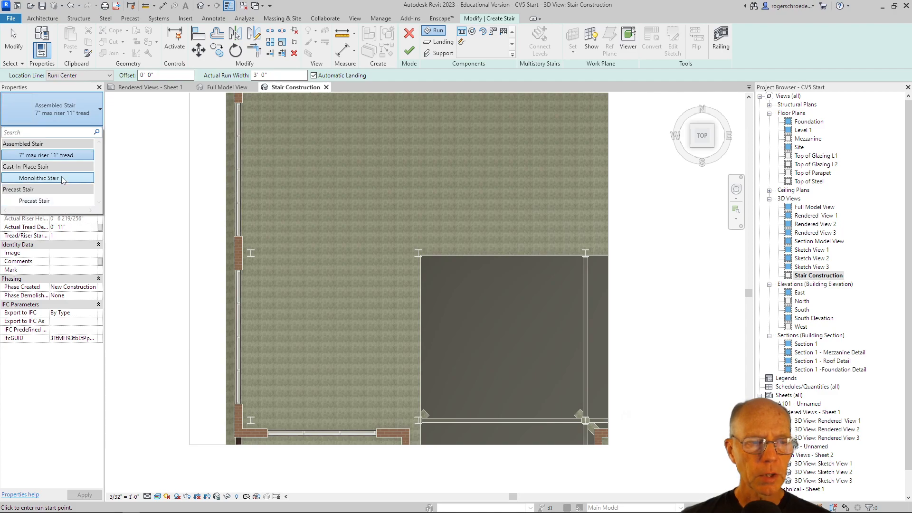
click(52, 157)
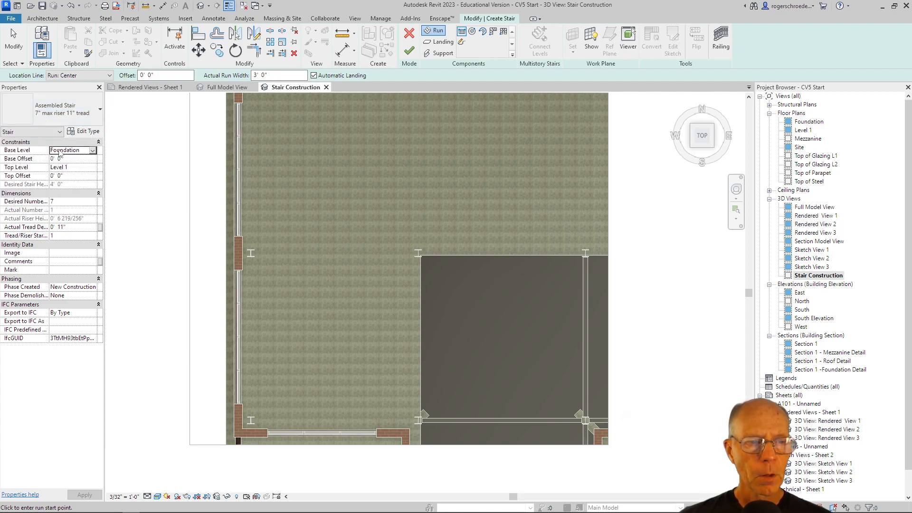
click(94, 151)
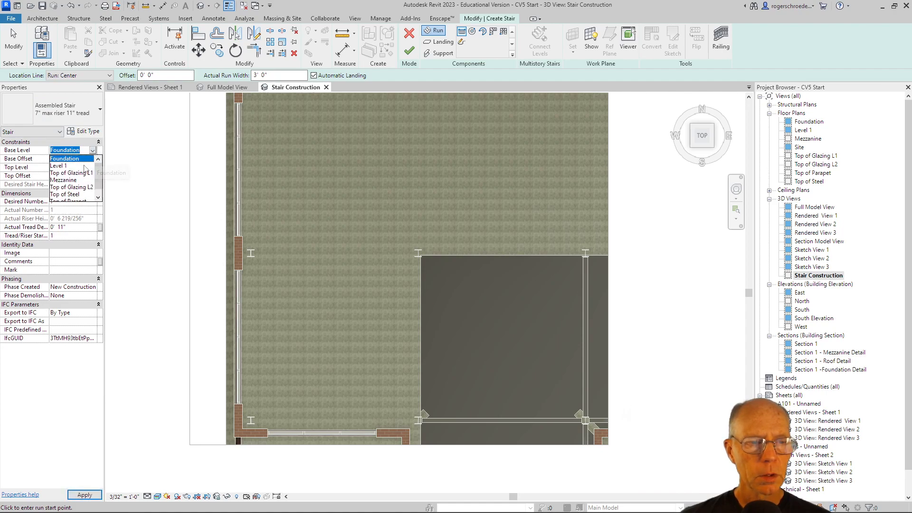
click(80, 171)
click(93, 168)
click(93, 168)
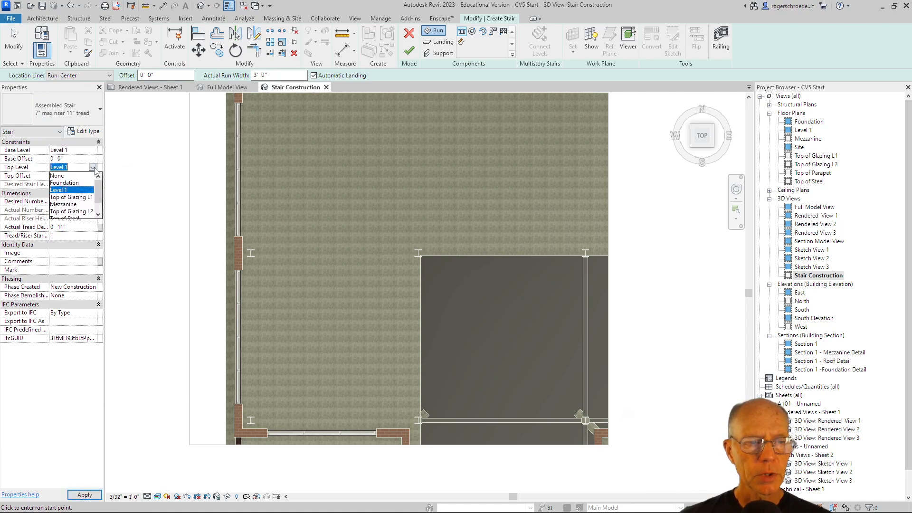
click(84, 205)
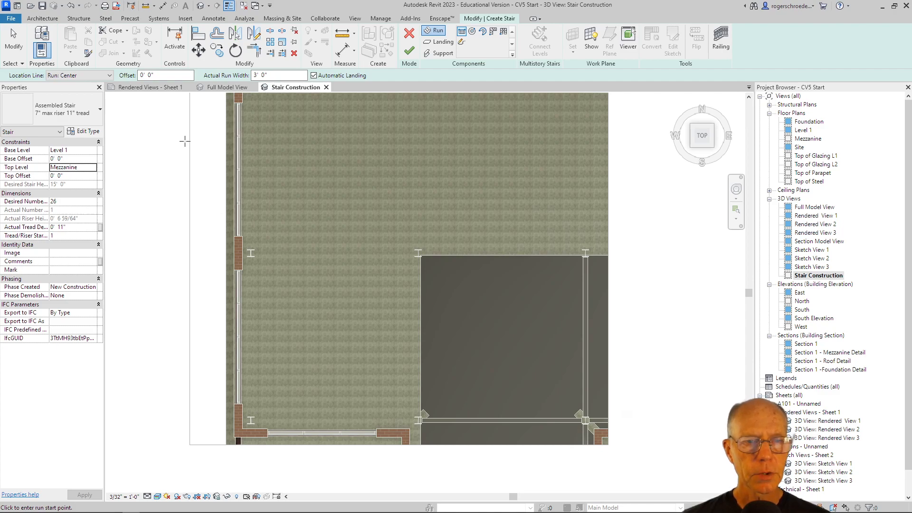
- Set the run width to 4' 0" and draw an 11' 0" run of 13 risers from the mezzanine edge, centred 4' 0" above the lower column line
click(238, 95)
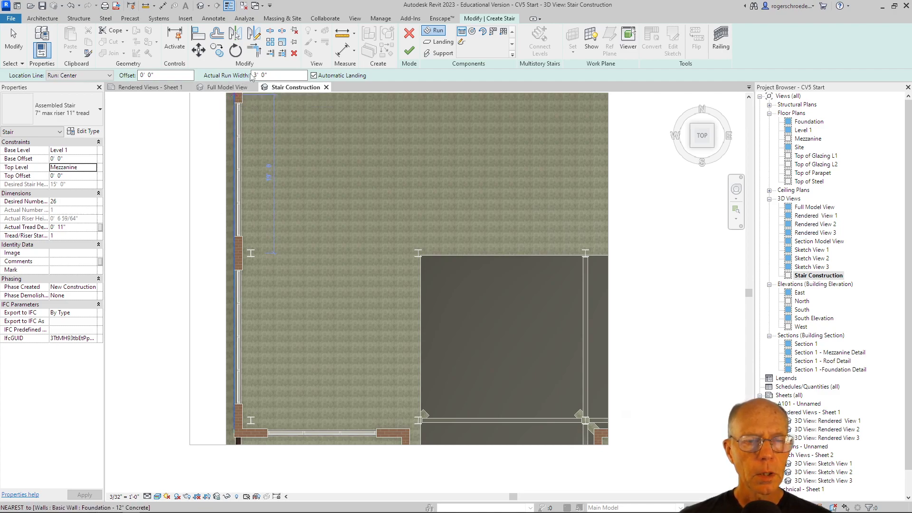
double_click(255, 75)
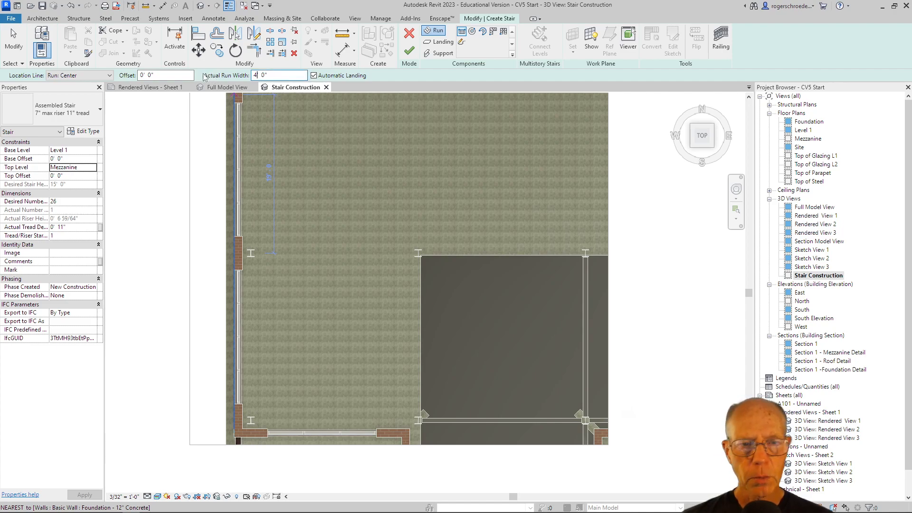
text(4)
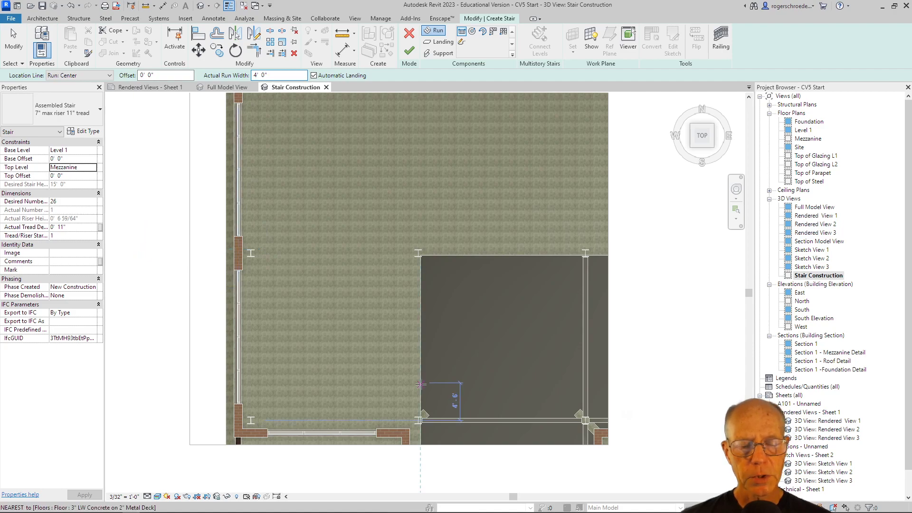
scroll(420, 384, up, 2)
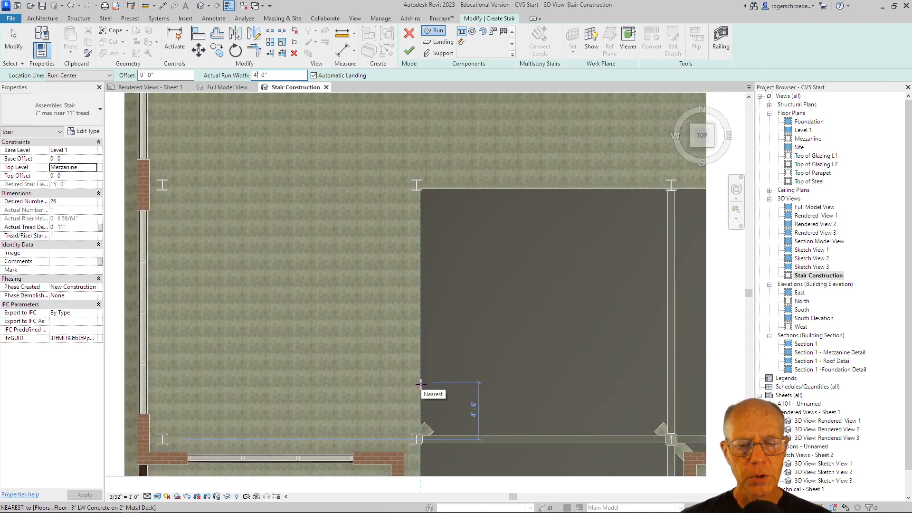
middle_drag(420, 384, 410, 328)
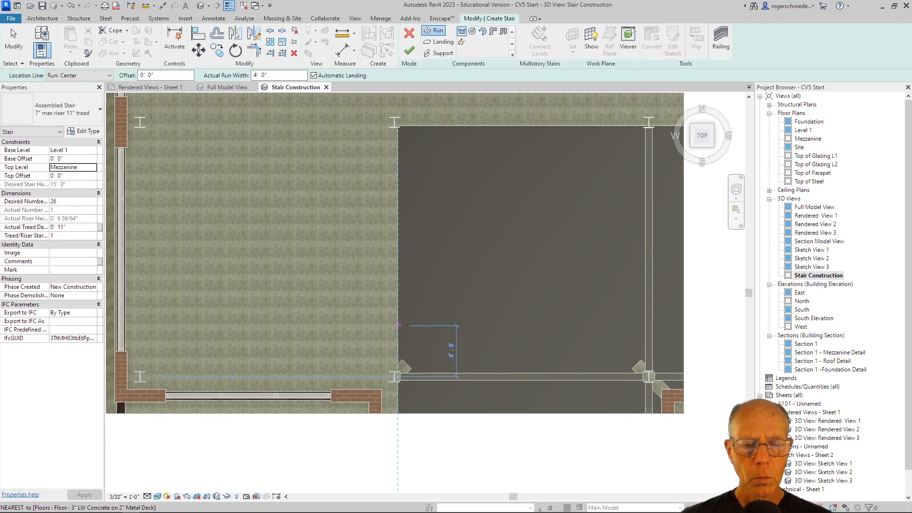
click(396, 325)
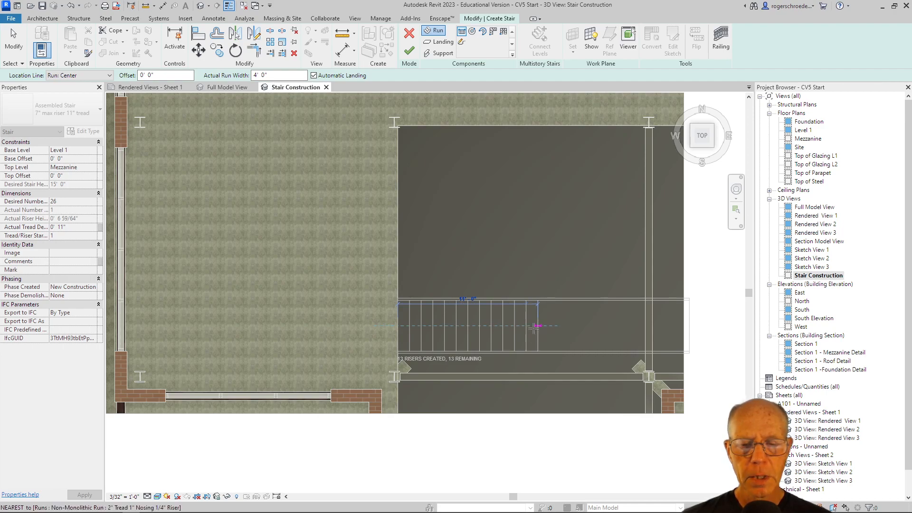
click(536, 326)
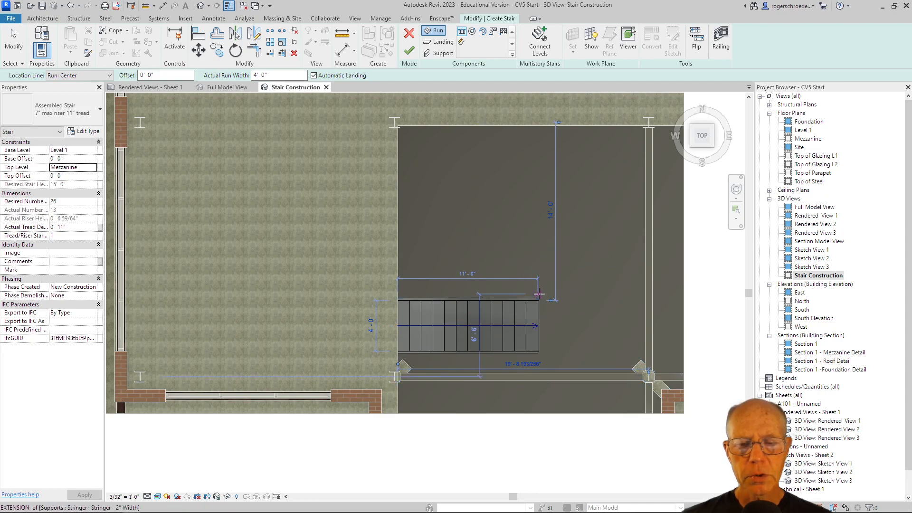
- Draw a parallel second run of 13 risers back to the mezzanine edge, joined to the first by an automatic landing
click(537, 248)
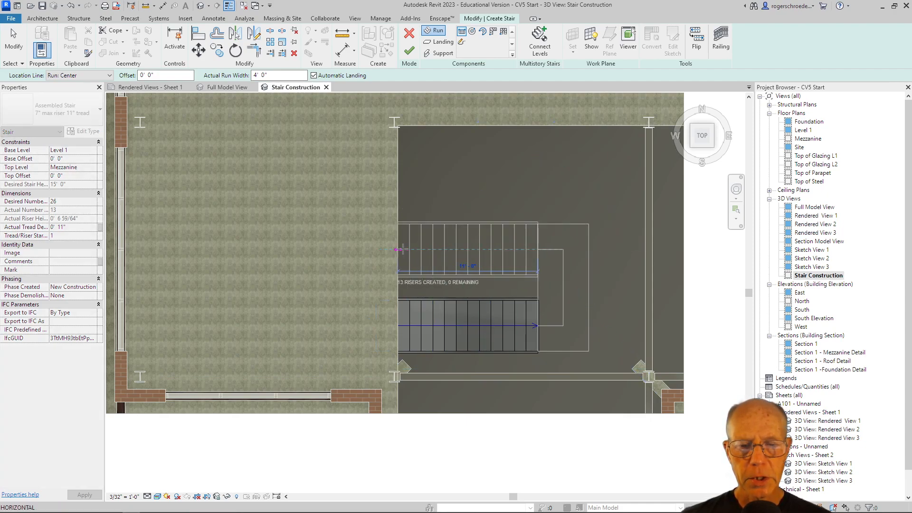
click(401, 249)
key(Escape)
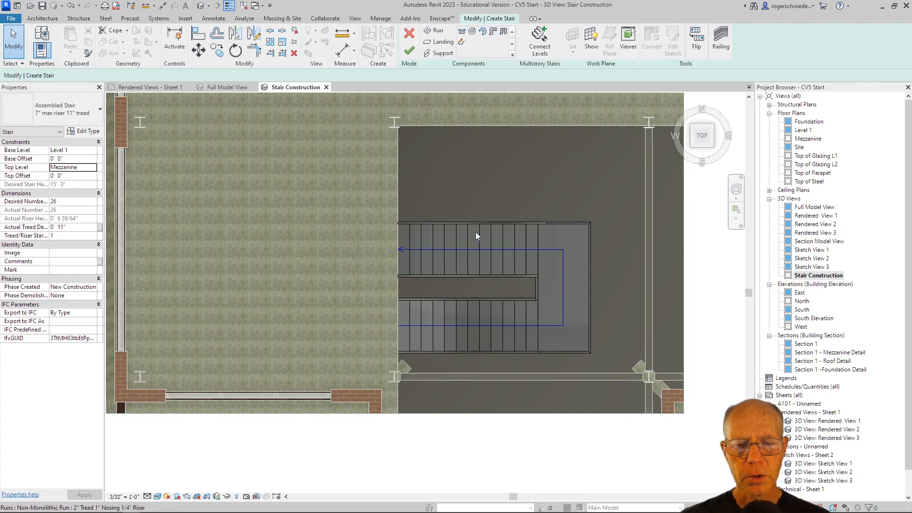
- Set the upper run's distance from the lower column line to 7' 0"
click(458, 252)
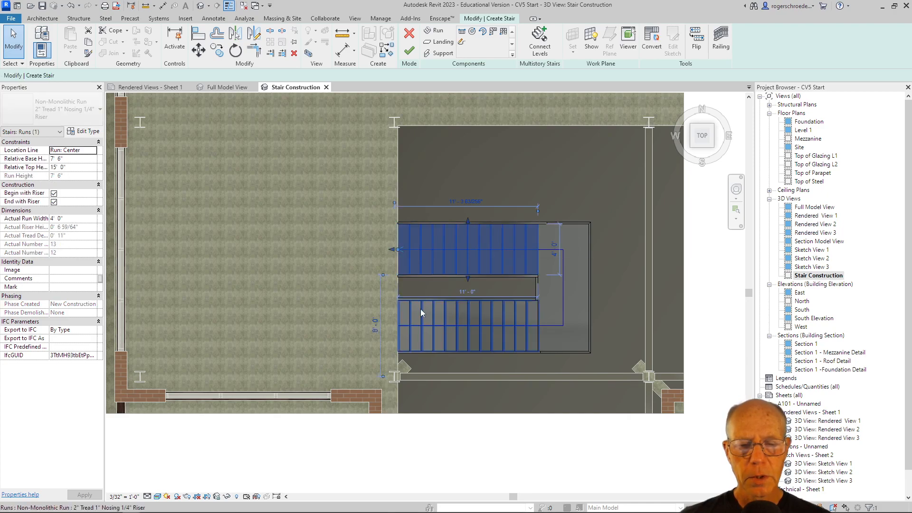
click(378, 331)
drag(369, 325, 372, 325)
text(7' 0")
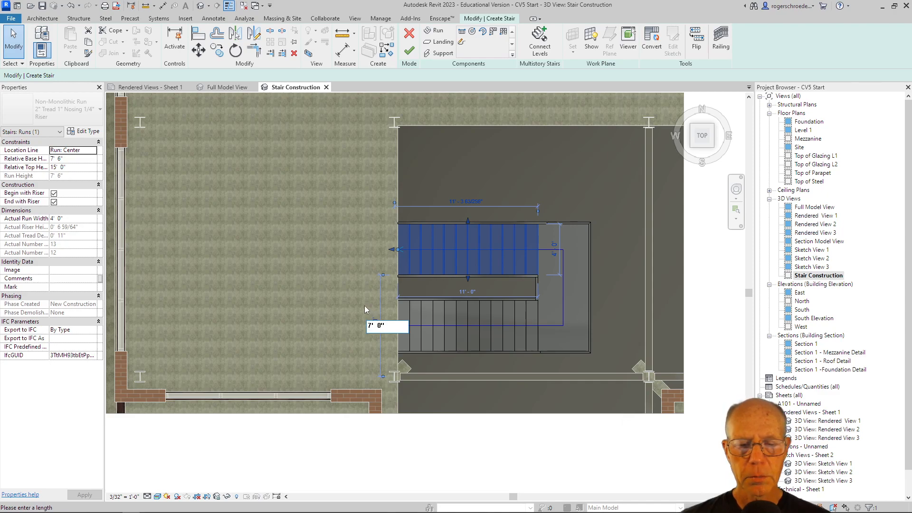
key(Return)
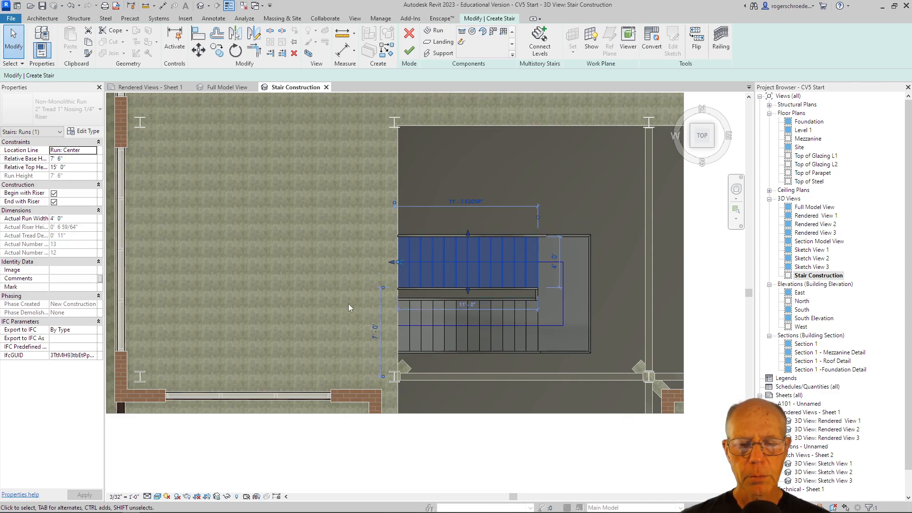
- Set the upper run's distance from the lower column line to 8' 0"
click(375, 331)
drag(369, 332, 372, 332)
text(8)
key(Return)
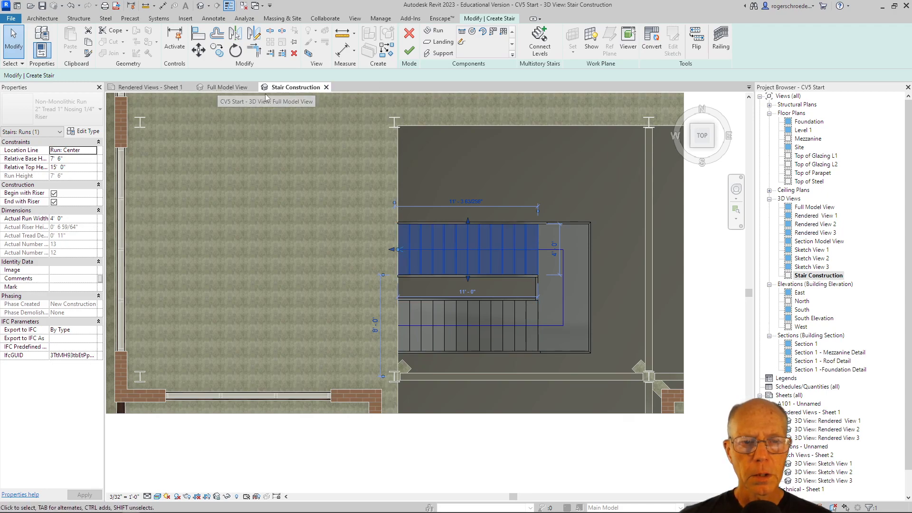
- Check the U-shaped stair in an isometric view and finish the stair edit
click(712, 144)
scroll(439, 198, down, 3)
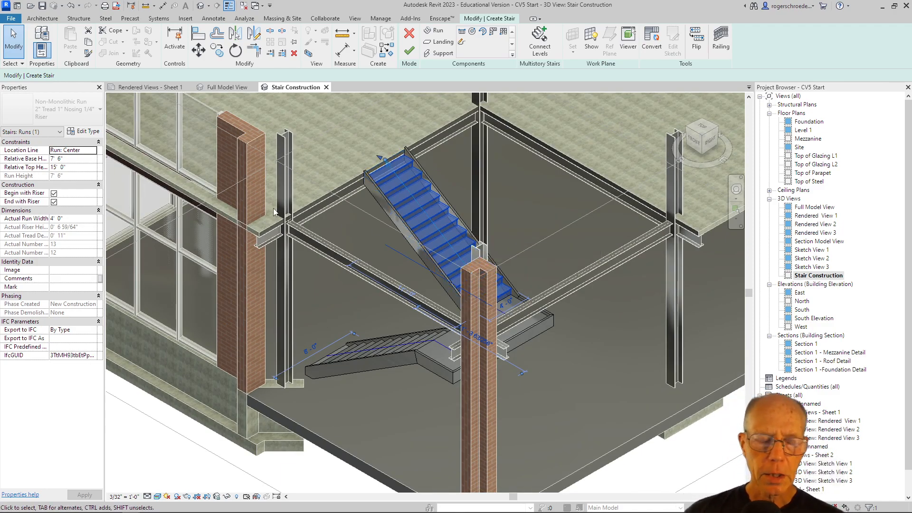
click(410, 50)
click(410, 51)
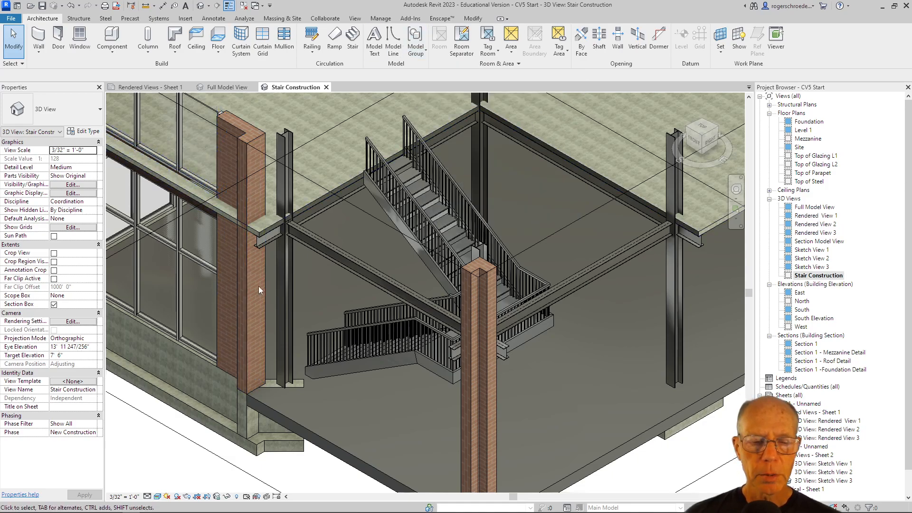
- Select both stair railings and change their type to Glass Panel - Bottom Fill
click(330, 339)
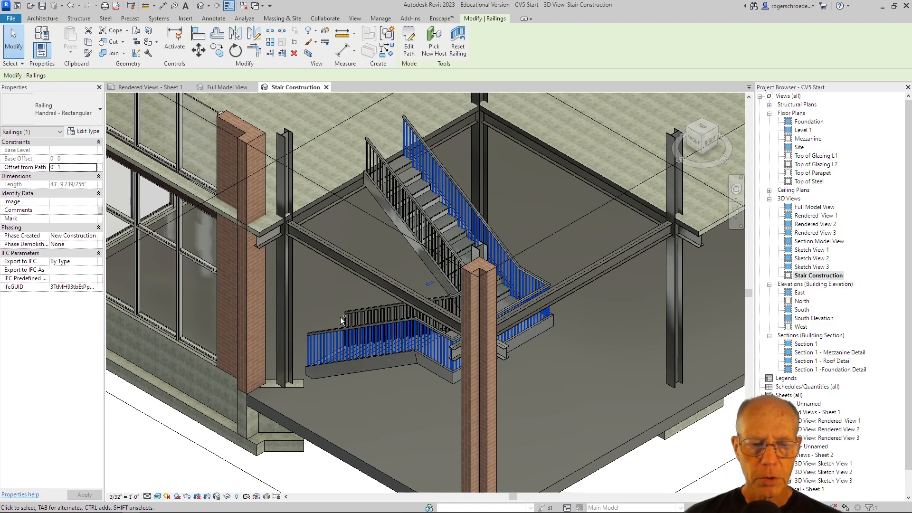
ctrl+click(357, 316)
ctrl+click(356, 316)
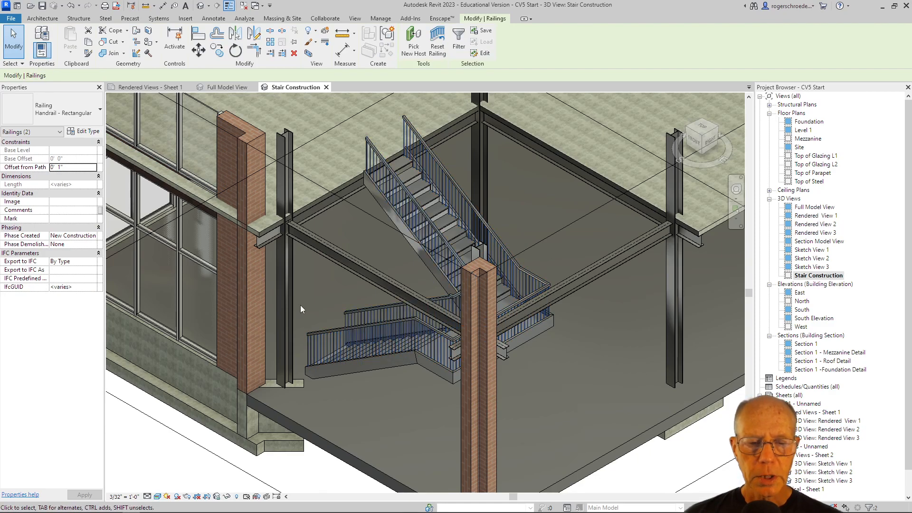
click(55, 100)
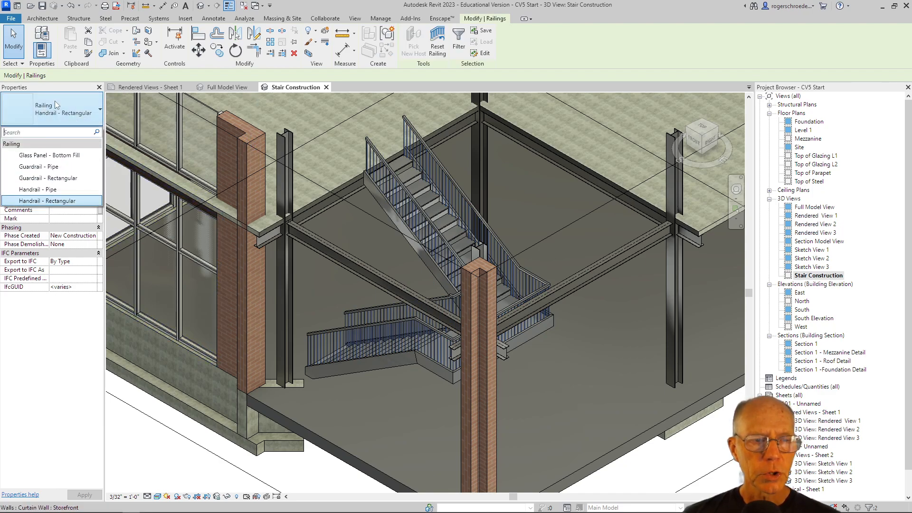
click(50, 156)
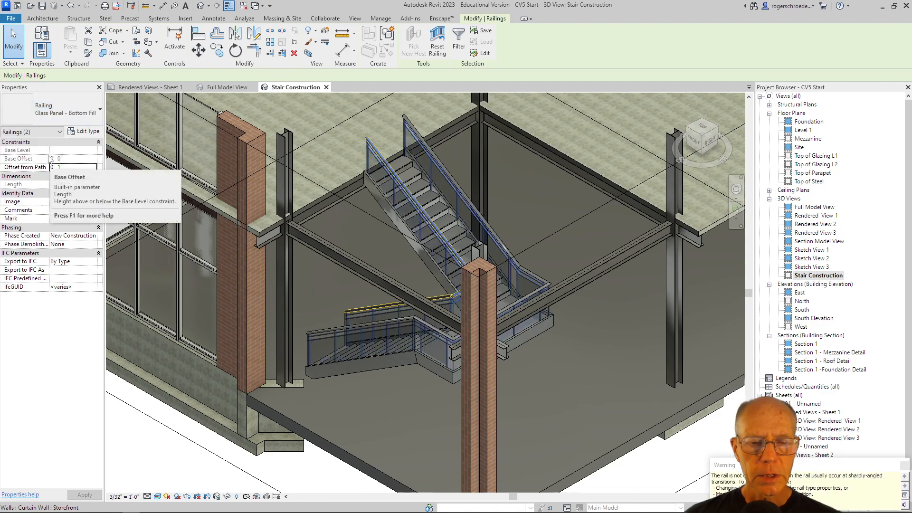
- Switch the two selected stair railings to the Handrail - Pipe type and clear the selection
click(60, 117)
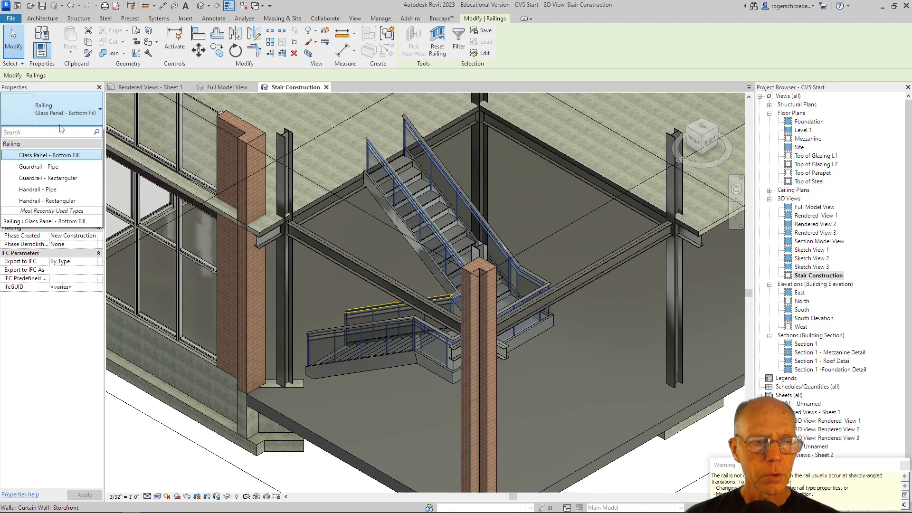
click(72, 190)
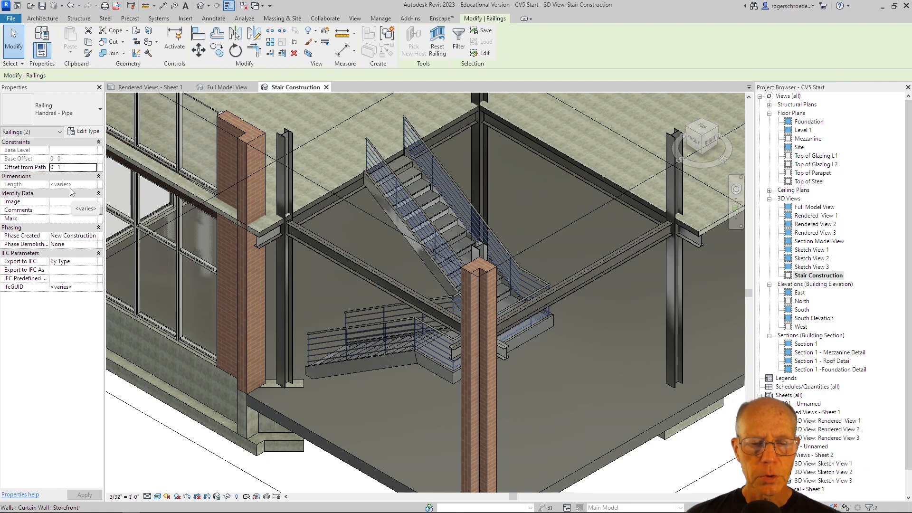
click(142, 457)
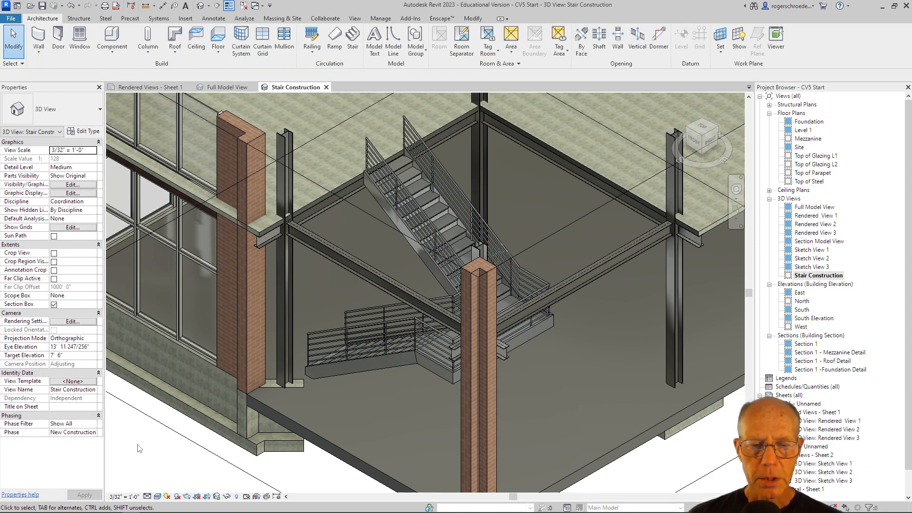